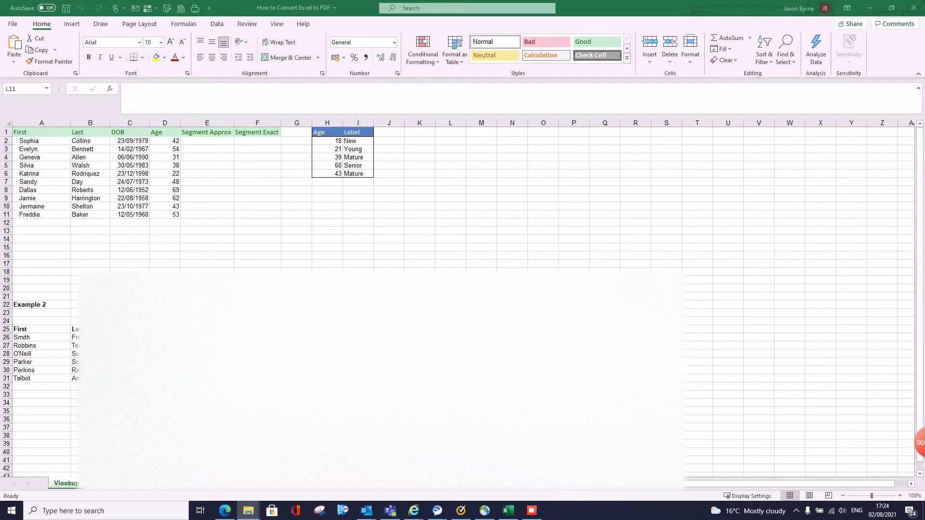
Save a copy of the workbook as a PDF named "How to Convert Excel to PDF" in the Excel folder.
{"action": "left_click", "coordinate": [11, 25]}
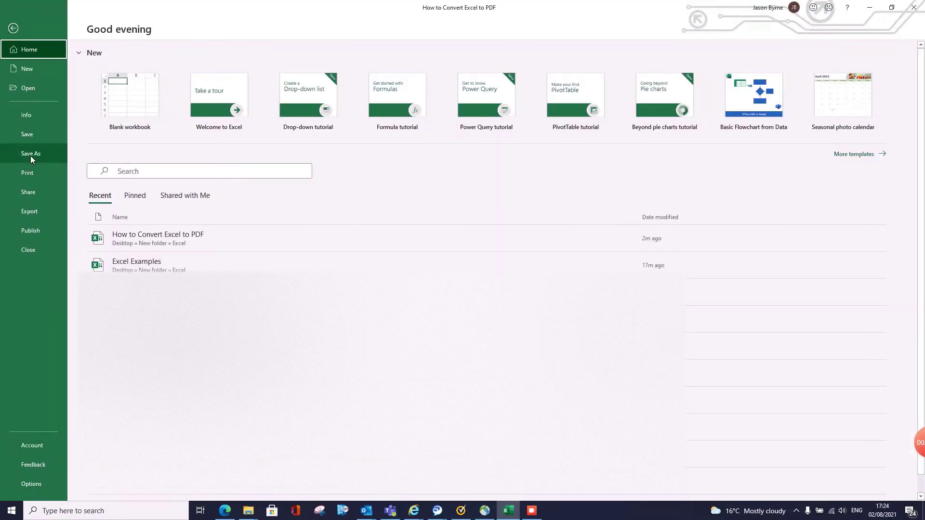
{"action": "left_click", "coordinate": [30, 155]}
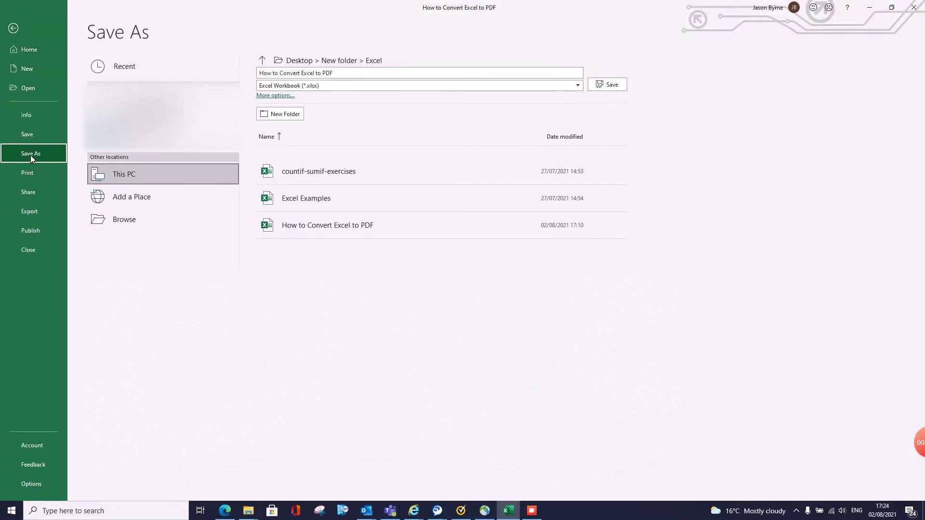
{"action": "left_click", "coordinate": [145, 219]}
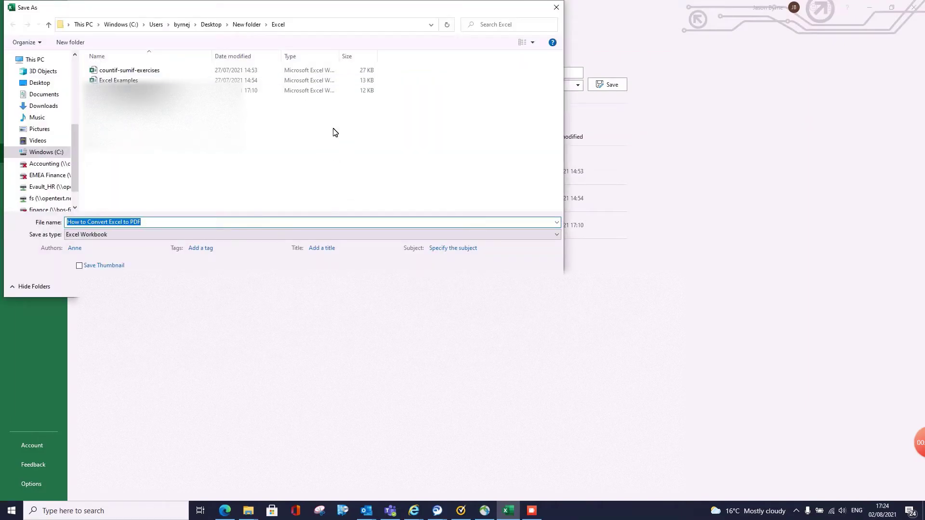
{"action": "left_click", "coordinate": [116, 236]}
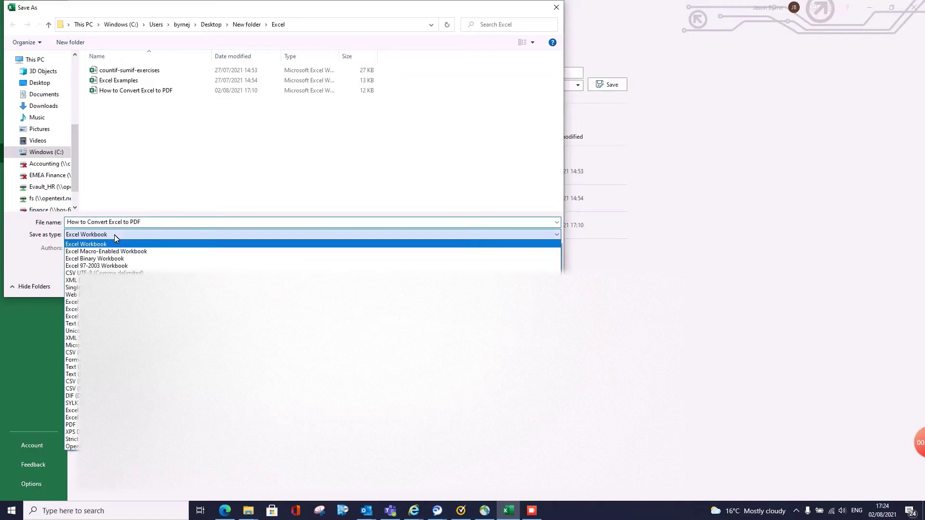
{"action": "left_click", "coordinate": [71, 425]}
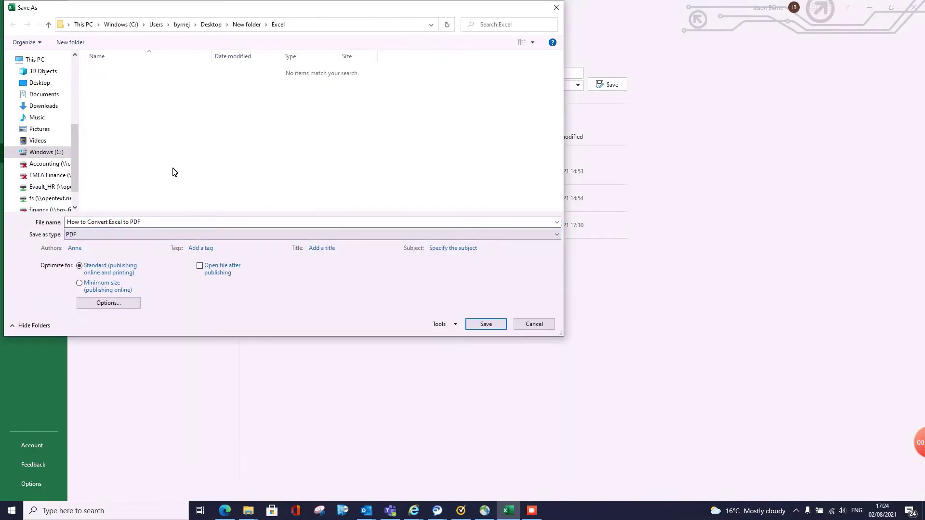
{"action": "left_click", "coordinate": [485, 324]}
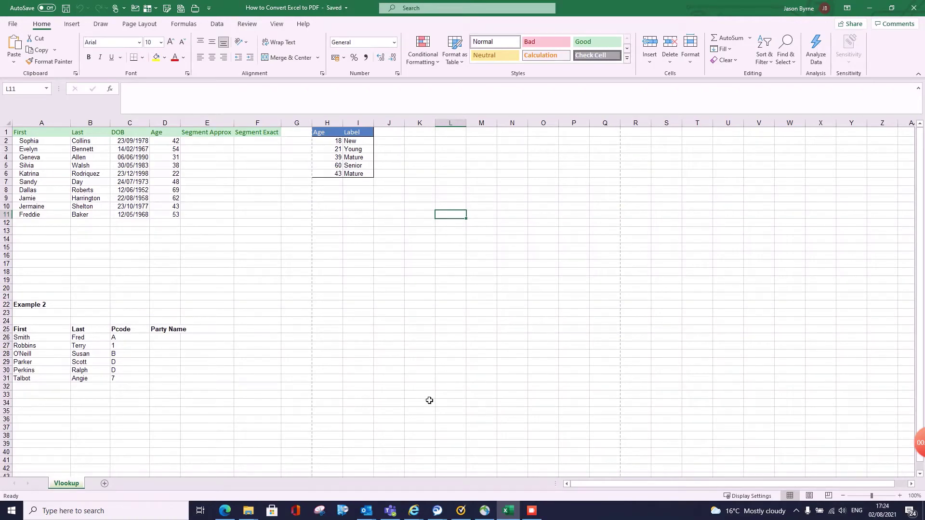
Switch to the Excel folder in File Explorer, open the saved PDF, examine how the tables are split across pages, and close it.
{"action": "left_click", "coordinate": [248, 512]}
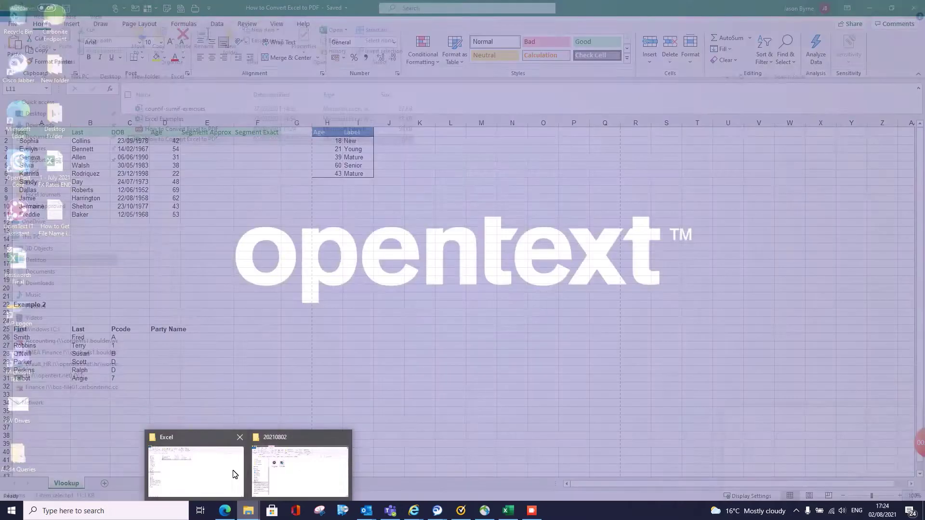
{"action": "left_click", "coordinate": [233, 470]}
{"action": "double_click", "coordinate": [168, 133]}
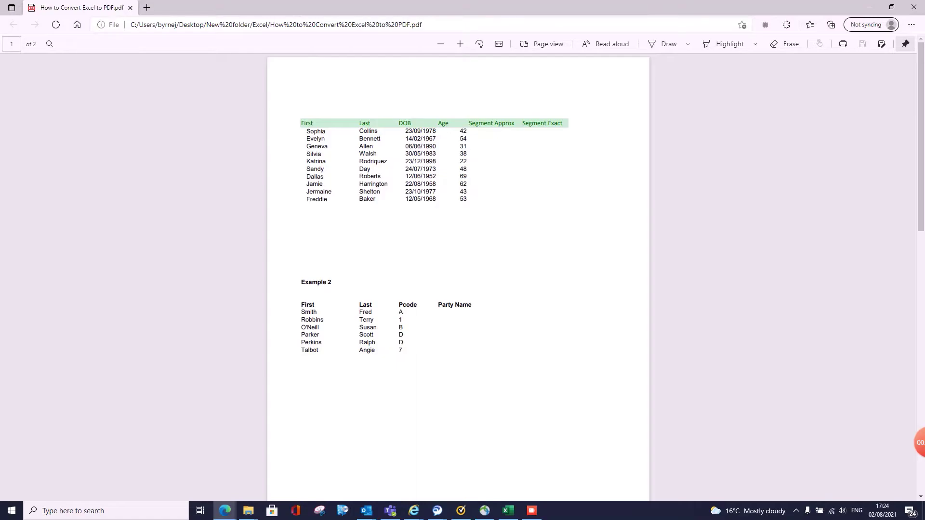
{"action": "scroll", "coordinate": [382, 198], "scroll_direction": "down", "scroll_amount": 13}
{"action": "scroll", "coordinate": [337, 193], "scroll_direction": "up", "scroll_amount": 5}
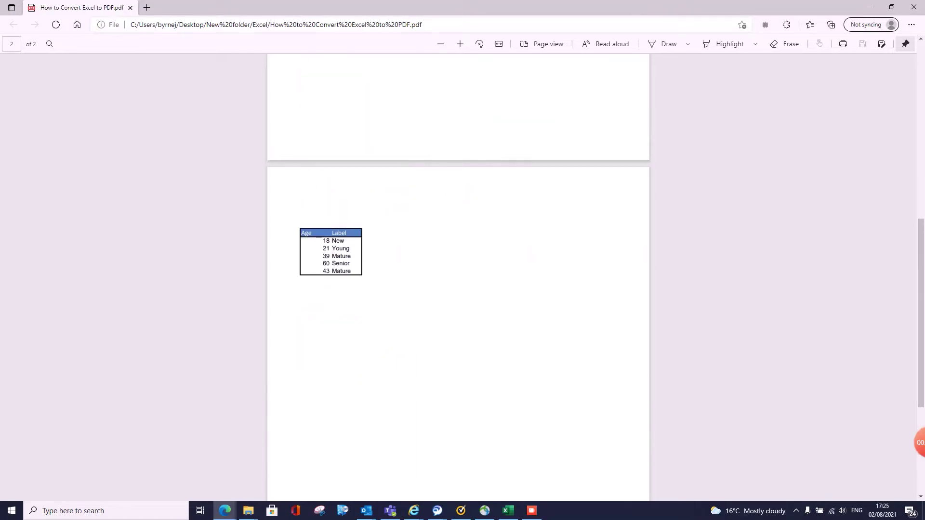
{"action": "scroll", "coordinate": [341, 261], "scroll_direction": "up", "scroll_amount": 8}
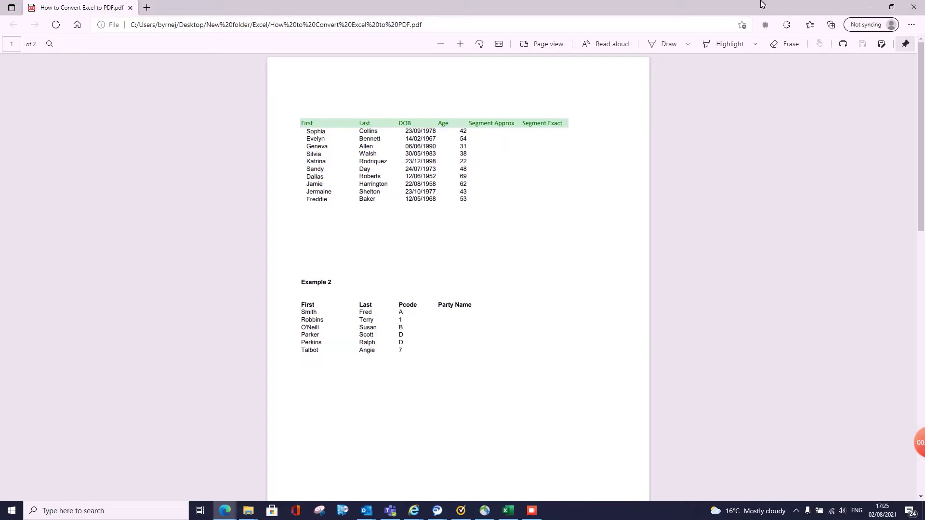
{"action": "left_click", "coordinate": [914, 6]}
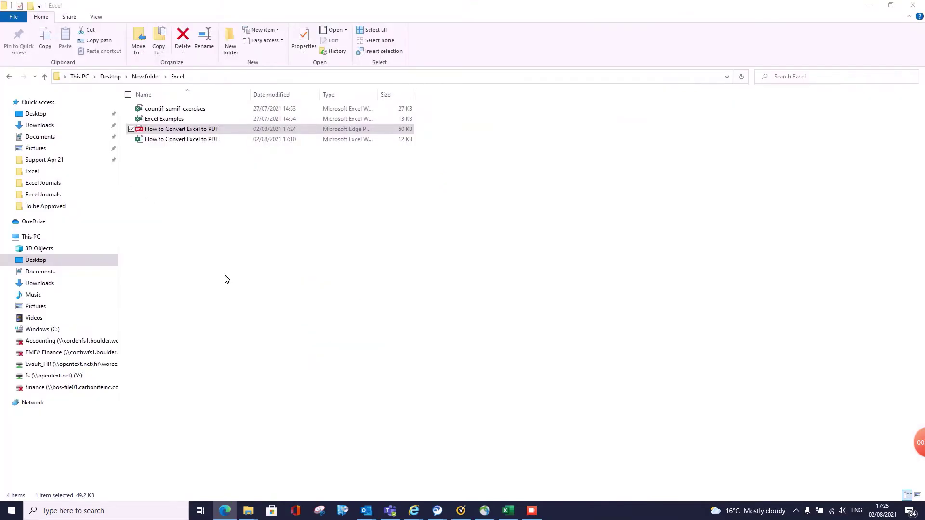
Return to the workbook in Excel and set its print scaling to Fit All Columns on One Page.
{"action": "left_click", "coordinate": [509, 510]}
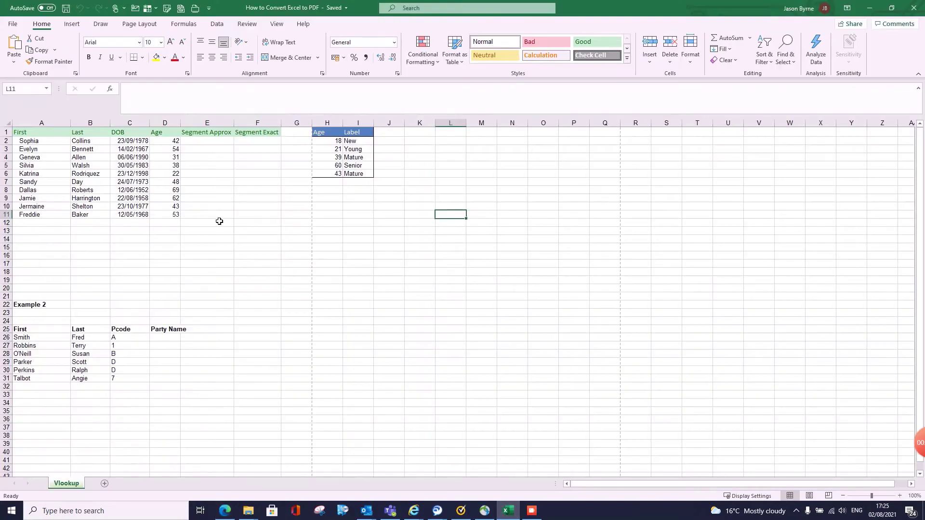
{"action": "left_click", "coordinate": [232, 233]}
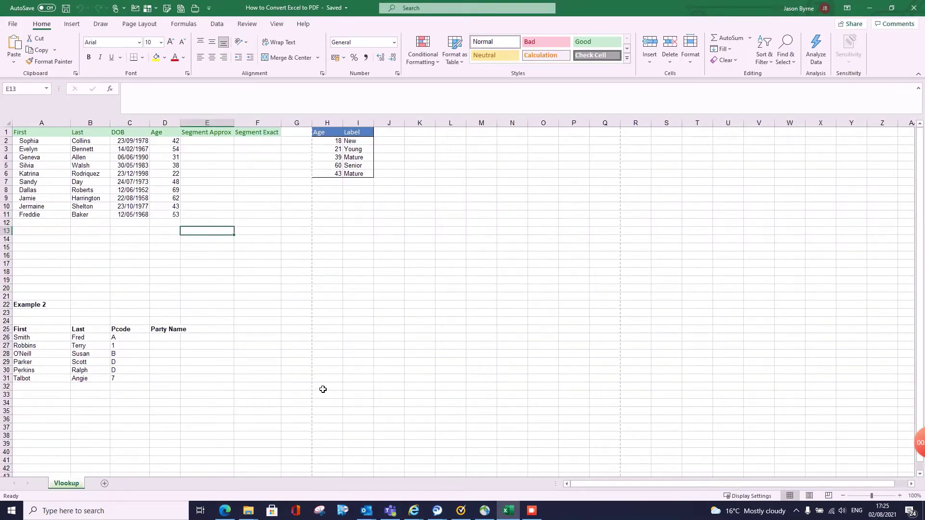
{"action": "left_click", "coordinate": [13, 24]}
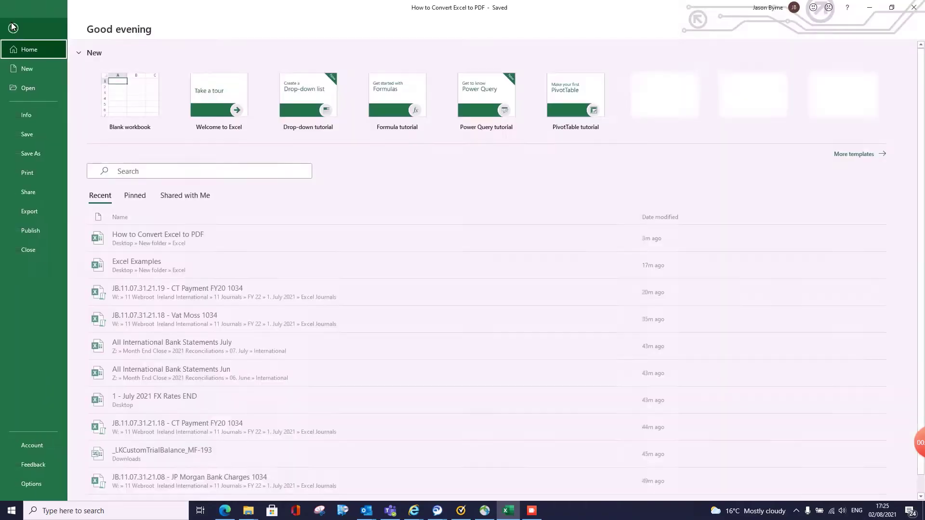
{"action": "left_click", "coordinate": [25, 178]}
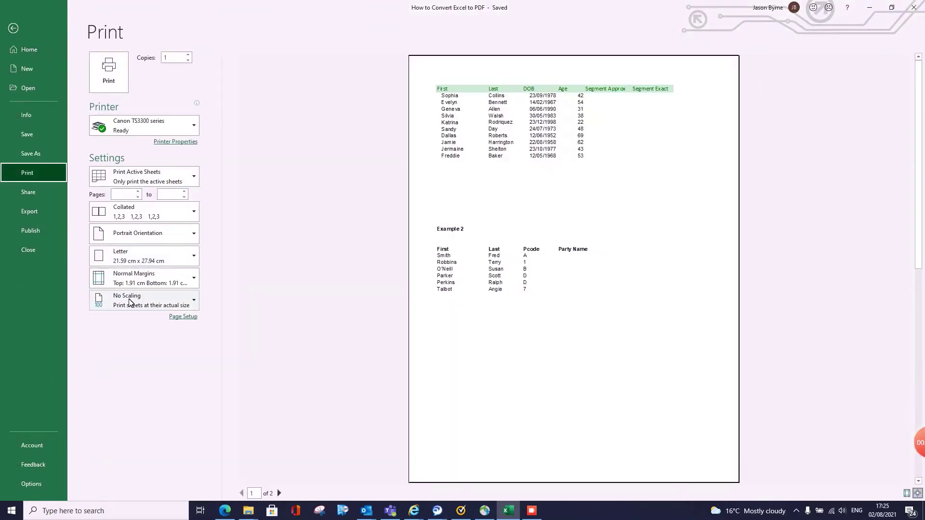
{"action": "left_click", "coordinate": [129, 302]}
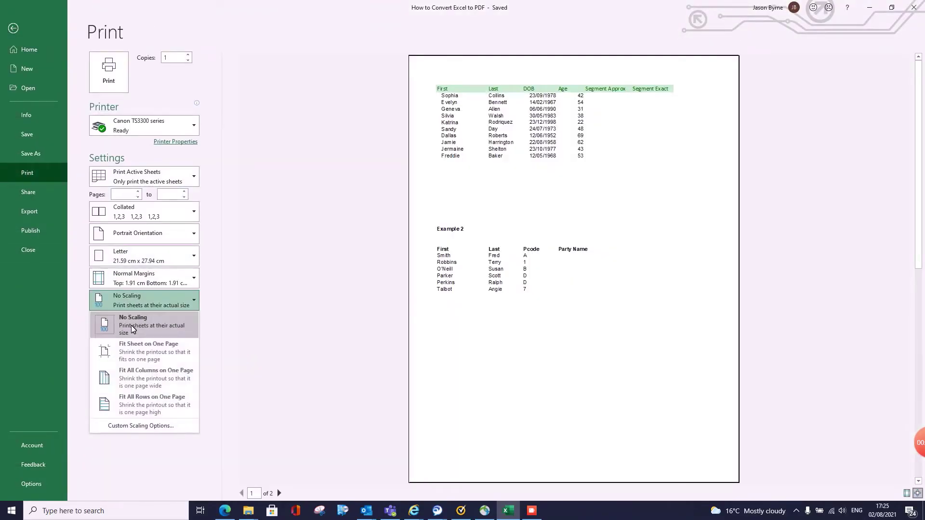
{"action": "left_click", "coordinate": [148, 382]}
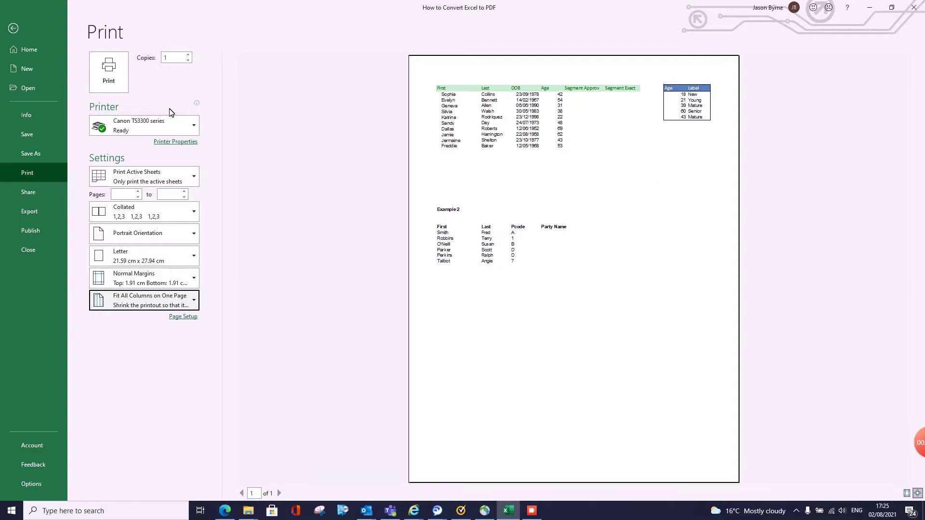
{"action": "left_click", "coordinate": [13, 29]}
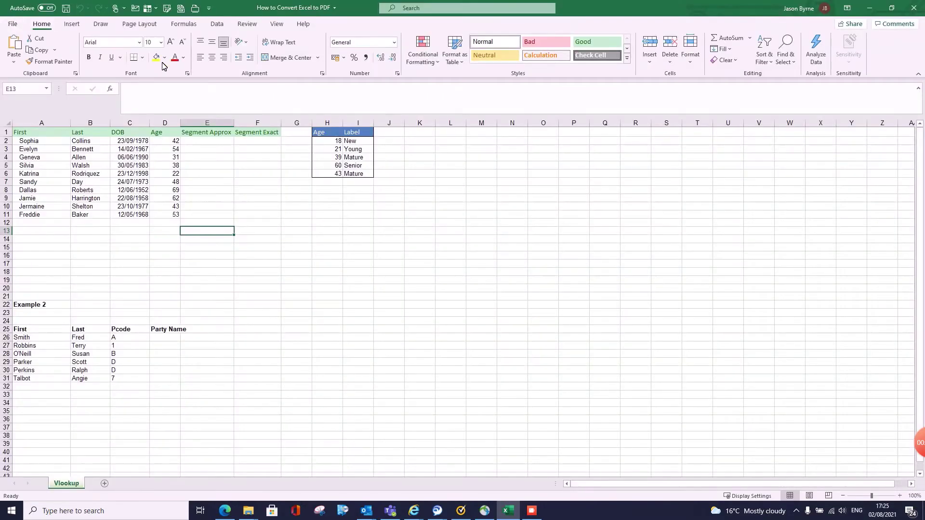
Save the rescaled workbook as a PDF under the same name, replacing the existing "How to Convert Excel to PDF" file.
{"action": "left_click", "coordinate": [8, 21]}
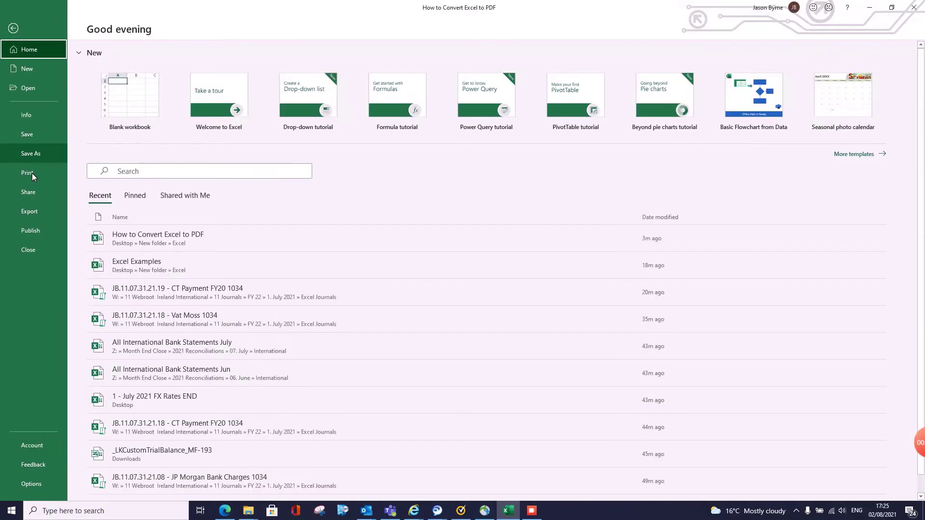
{"action": "left_click", "coordinate": [30, 153]}
{"action": "left_click", "coordinate": [151, 219]}
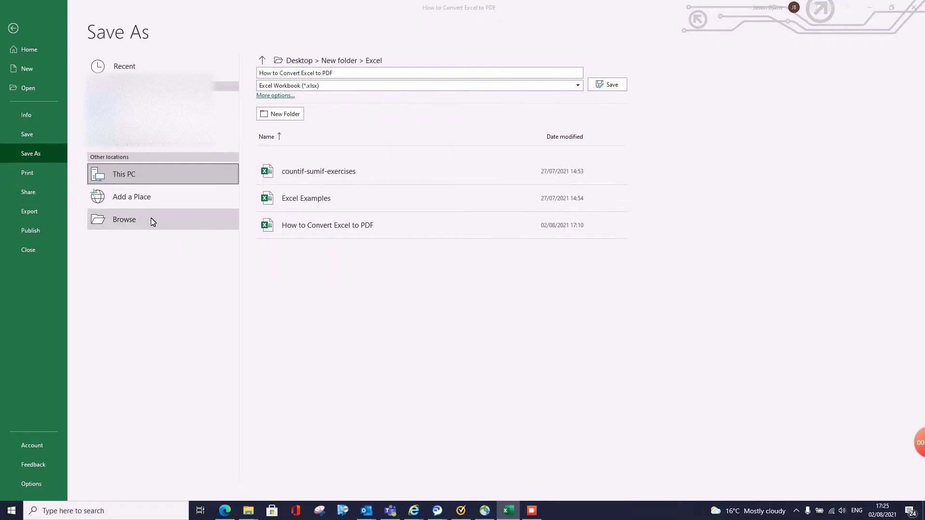
{"action": "left_click", "coordinate": [118, 234]}
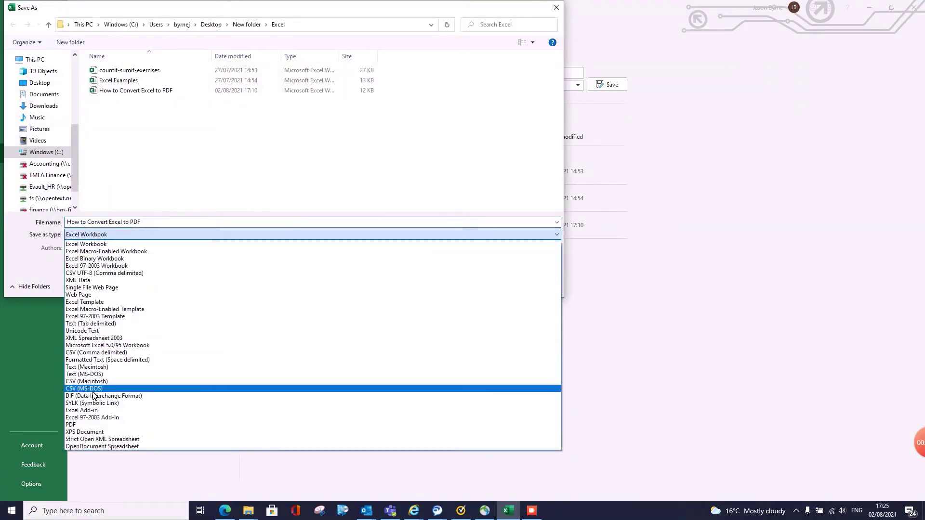
{"action": "left_click", "coordinate": [120, 422]}
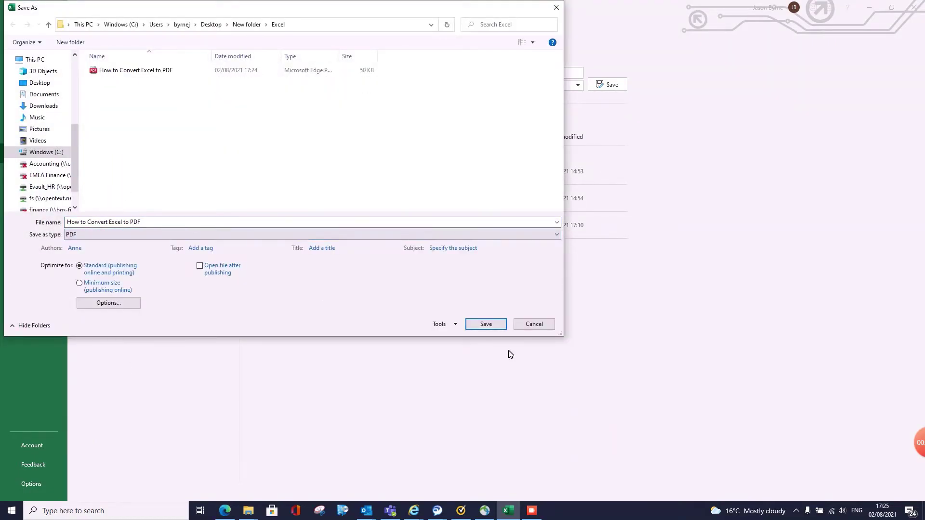
{"action": "left_click", "coordinate": [485, 324]}
{"action": "left_click", "coordinate": [484, 253]}
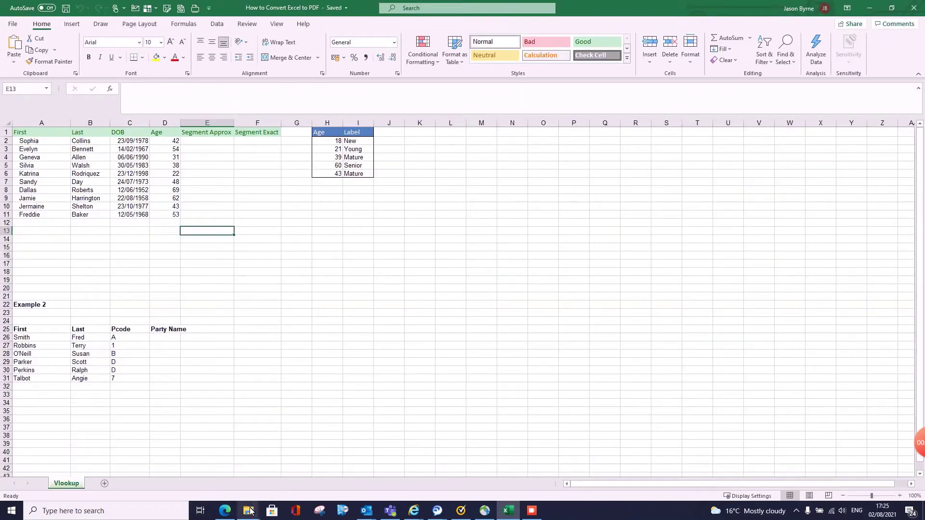
Open the replaced PDF from the Excel folder in File Explorer, check that all columns share one page, and close it.
{"action": "mouse_move", "coordinate": [249, 511]}
{"action": "left_click", "coordinate": [212, 457]}
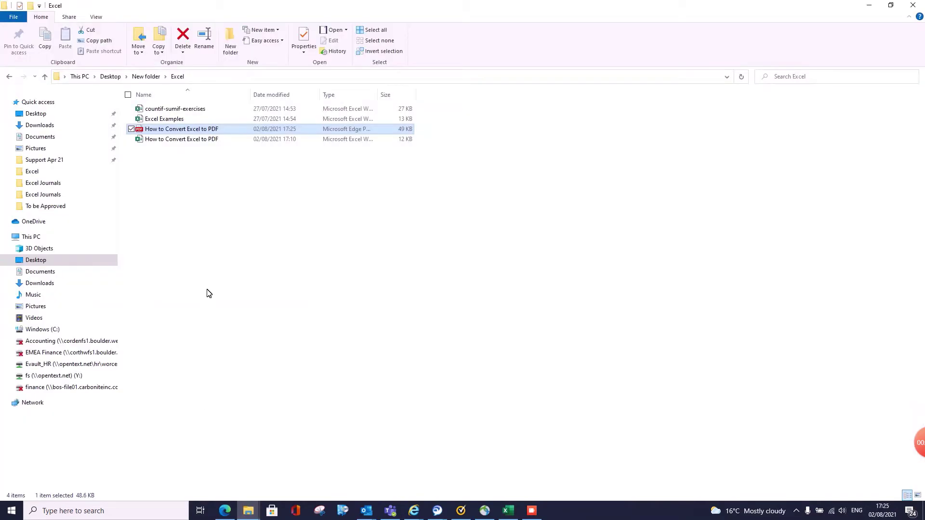
{"action": "double_click", "coordinate": [165, 130]}
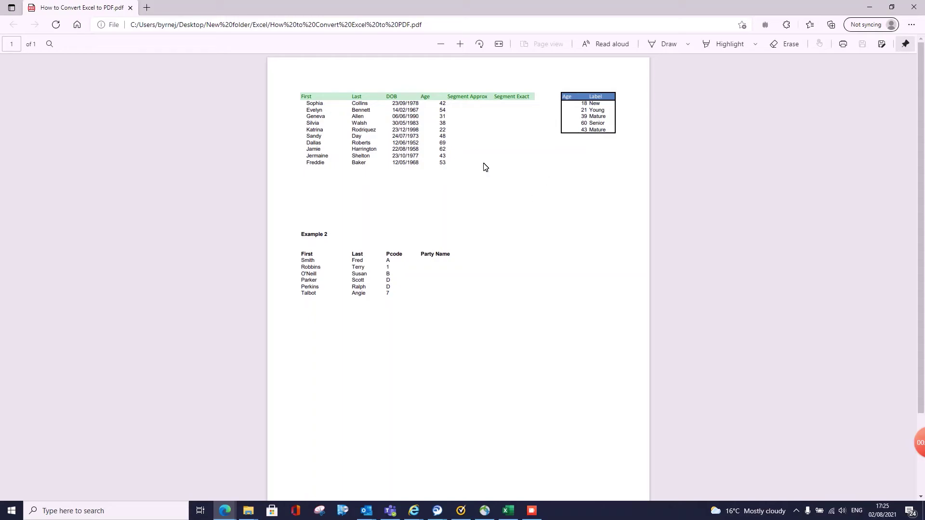
{"action": "scroll", "coordinate": [474, 207], "scroll_direction": "down", "scroll_amount": 2}
{"action": "scroll", "coordinate": [448, 269], "scroll_direction": "up", "scroll_amount": 2}
{"action": "left_click", "coordinate": [913, 11]}
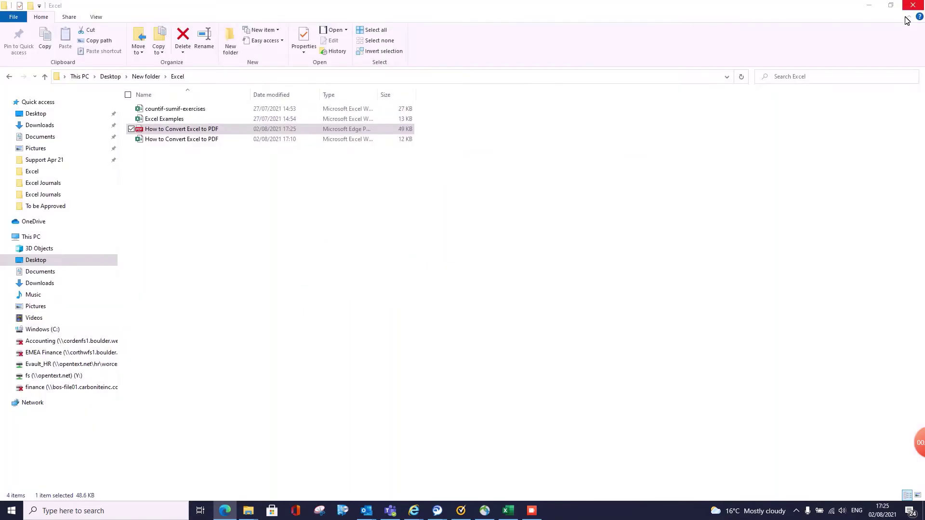
Switch back to Excel and export the workbook as a PDF/XPS document in PDF format, overwriting "How to Convert Excel to PDF".
{"action": "left_click", "coordinate": [508, 511]}
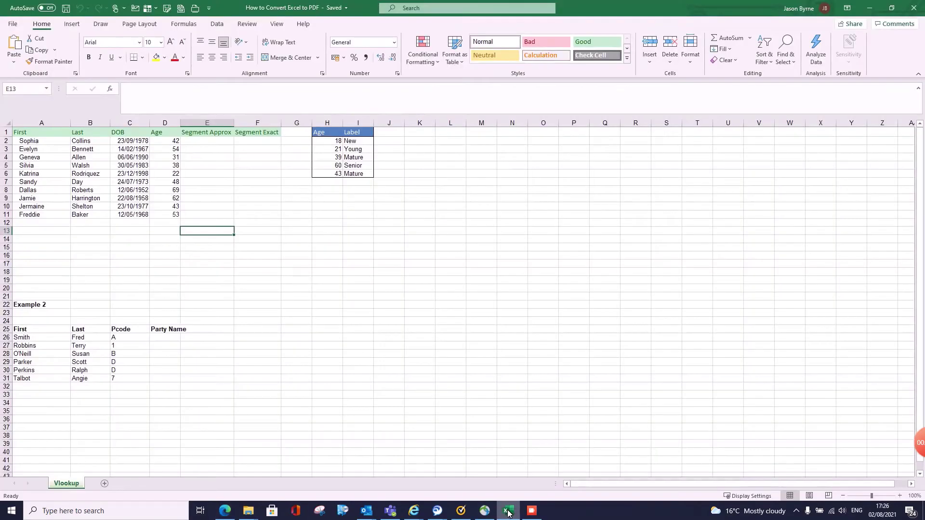
{"action": "left_click", "coordinate": [8, 24]}
{"action": "left_click", "coordinate": [24, 216]}
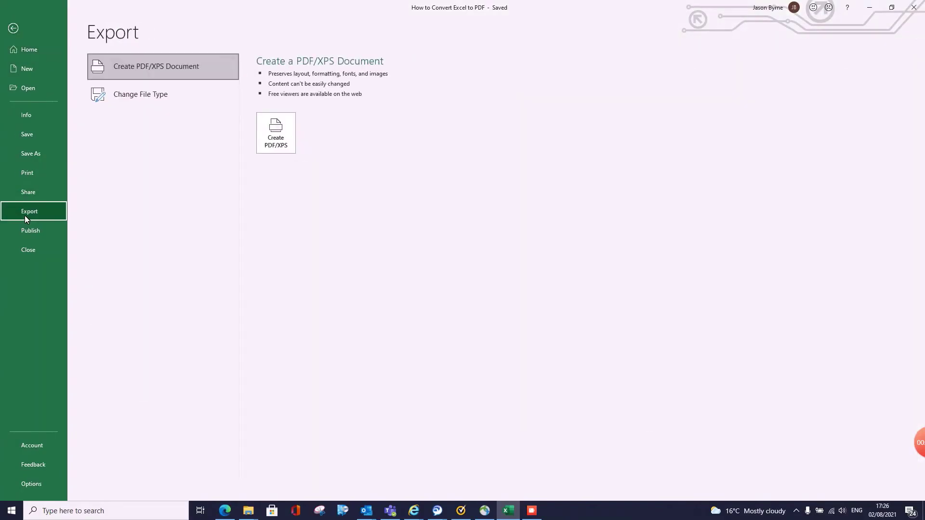
{"action": "left_click", "coordinate": [283, 143]}
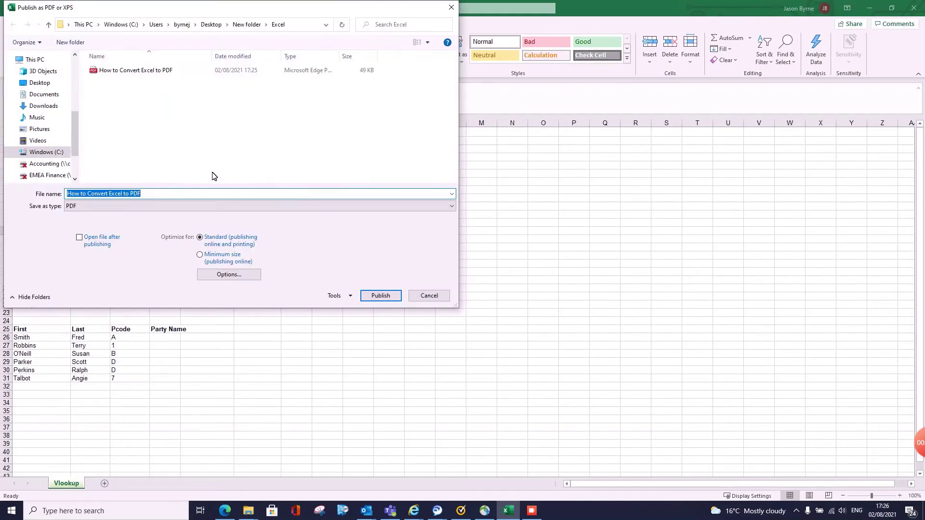
{"action": "left_click", "coordinate": [378, 297]}
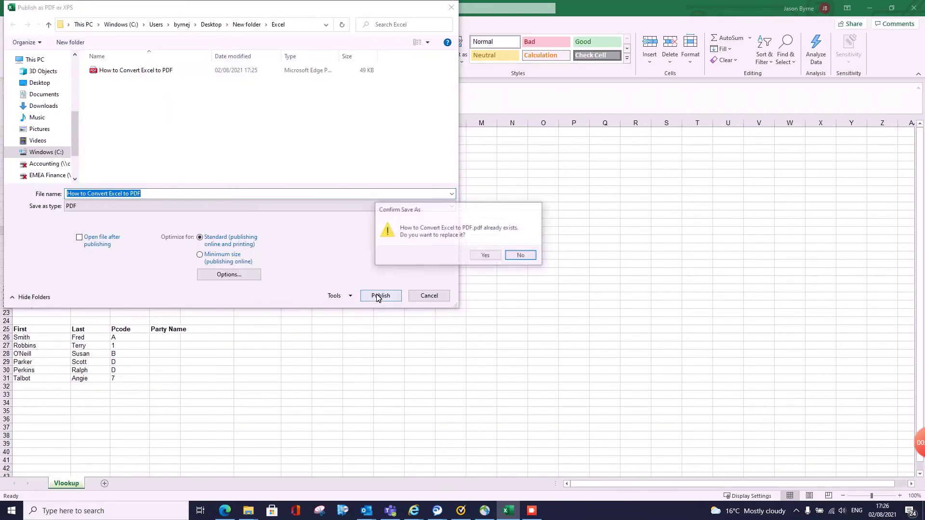
{"action": "left_click", "coordinate": [482, 256]}
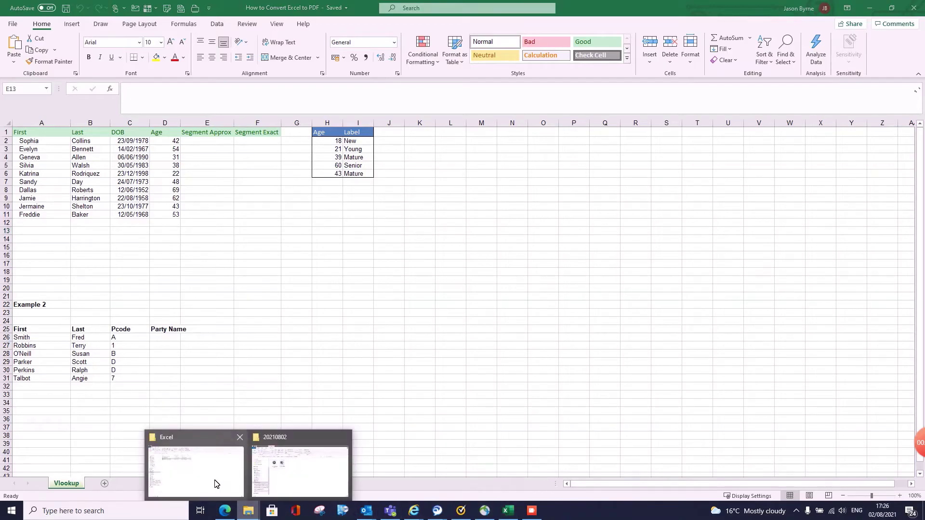
Open the exported PDF from File Explorer to check its layout, close it, and minimize the folder window to return to the workbook.
{"action": "left_click", "coordinate": [215, 479]}
{"action": "double_click", "coordinate": [159, 131]}
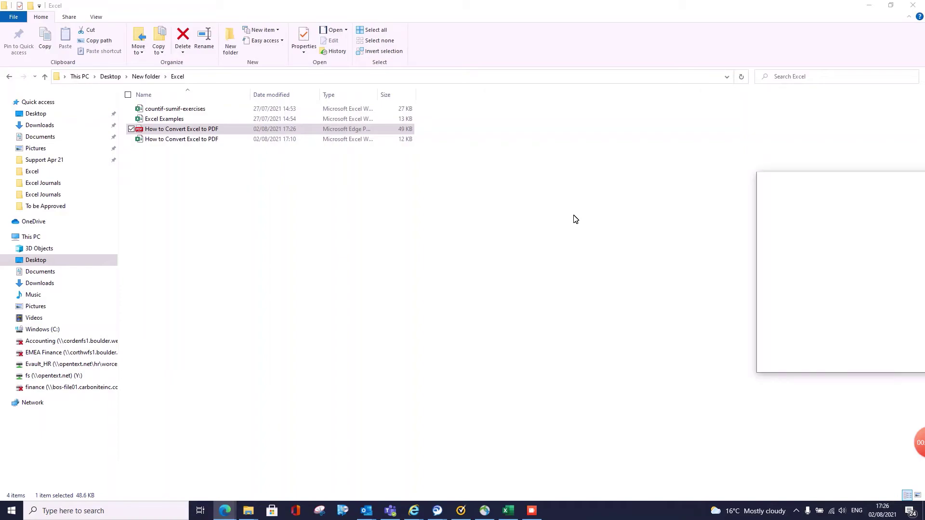
{"action": "left_click_drag", "start_coordinate": [465, 188], "coordinate": [254, 1]}
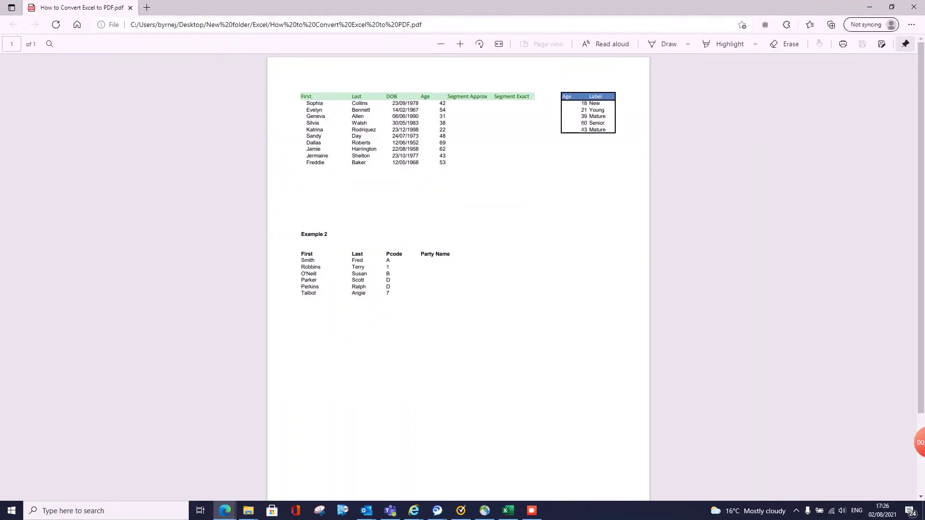
{"action": "left_click", "coordinate": [915, 9]}
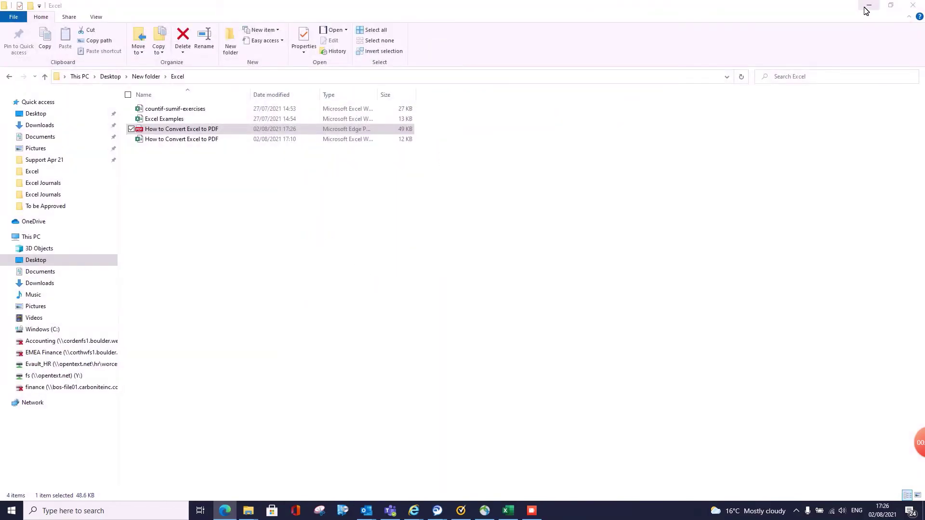
{"action": "left_click", "coordinate": [867, 6]}
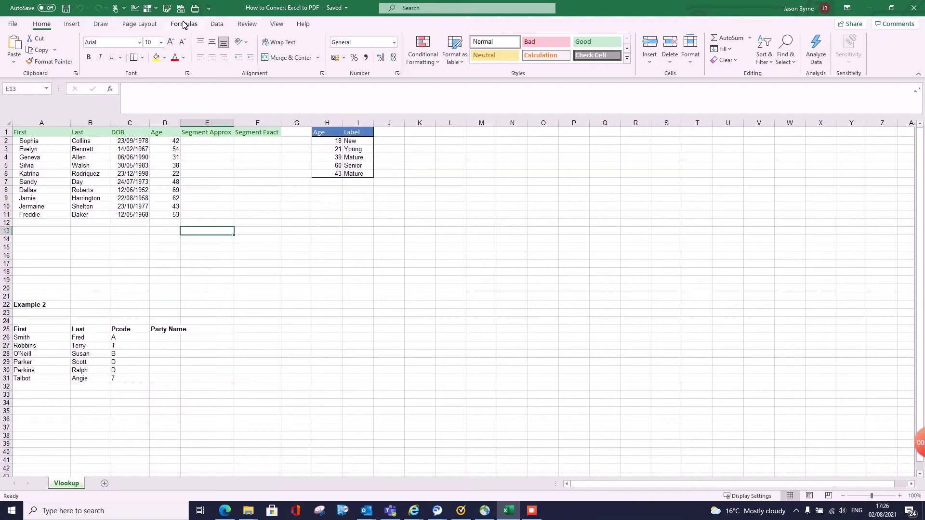
Open the Quick Access Toolbar customization options and list all available commands.
{"action": "left_click", "coordinate": [208, 8]}
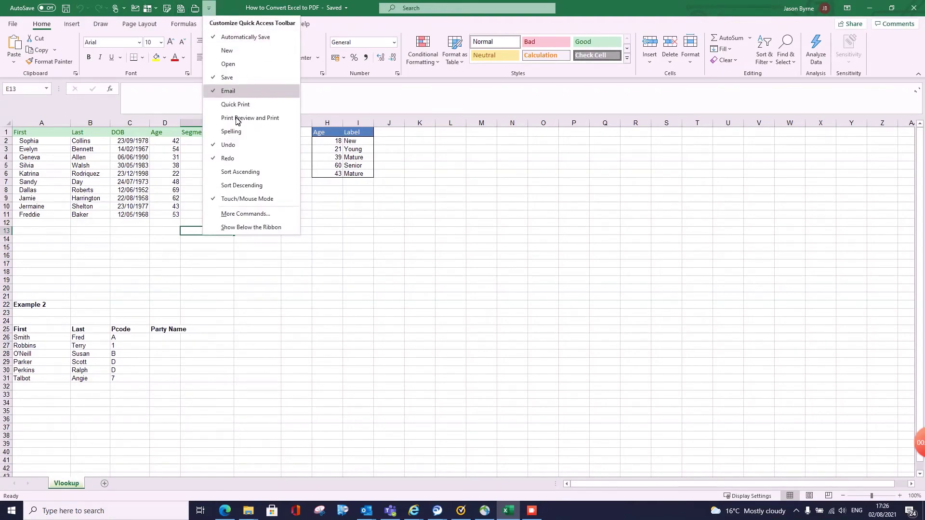
{"action": "left_click", "coordinate": [242, 217]}
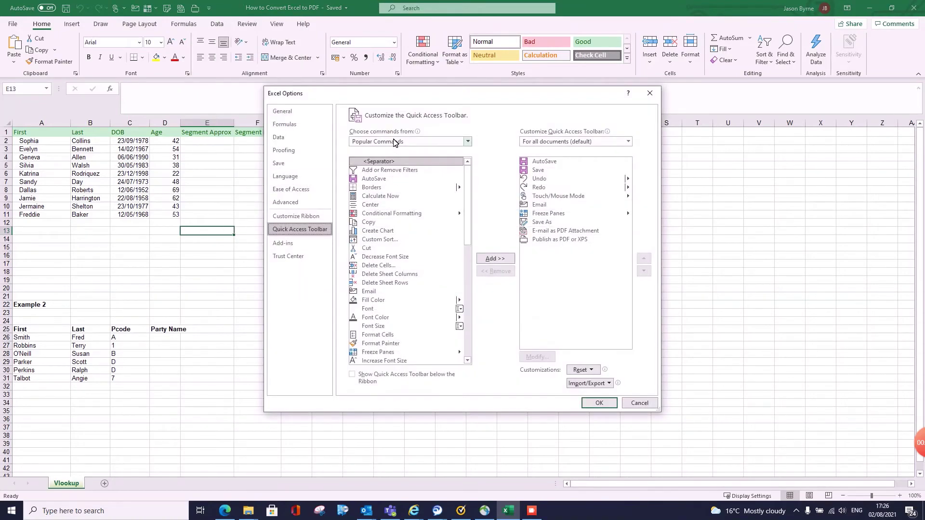
{"action": "left_click", "coordinate": [395, 142]}
{"action": "left_click", "coordinate": [391, 171]}
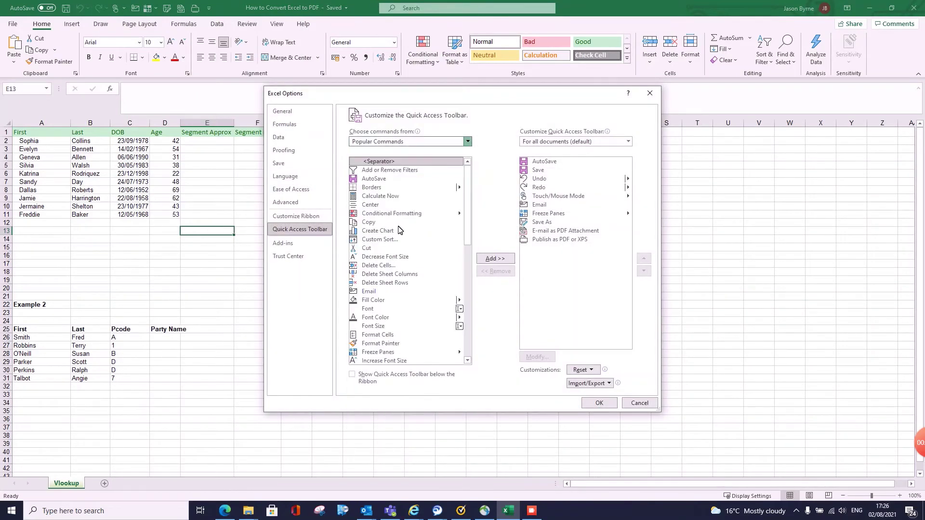
Add the E-mail as PDF Attachment command to the Quick Access Toolbar and confirm the options.
{"action": "scroll", "coordinate": [404, 247], "scroll_direction": "down", "scroll_amount": 20}
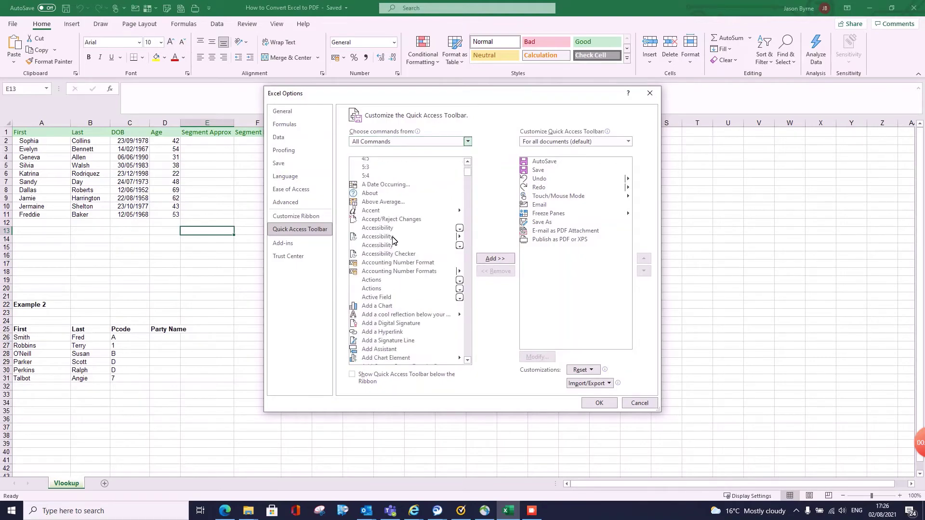
{"action": "scroll", "coordinate": [393, 250], "scroll_direction": "down", "scroll_amount": 15}
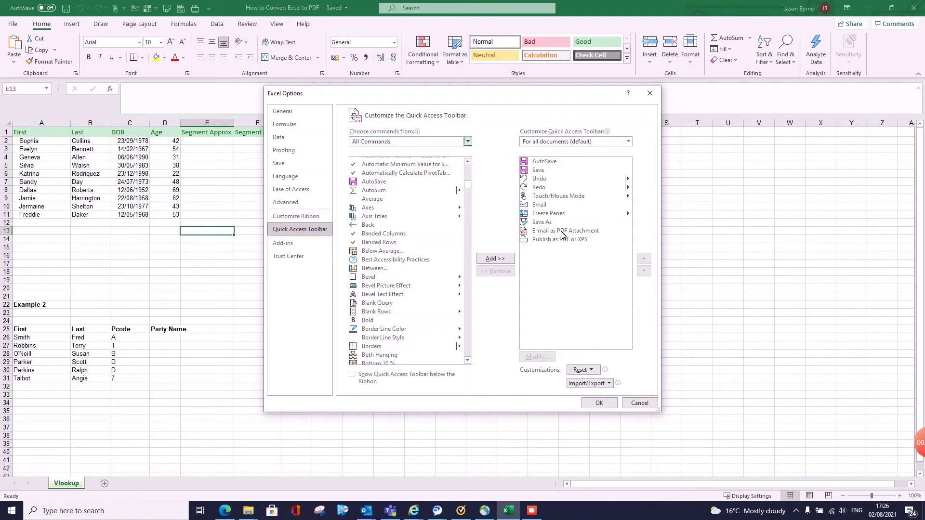
{"action": "scroll", "coordinate": [378, 296], "scroll_direction": "down", "scroll_amount": 15}
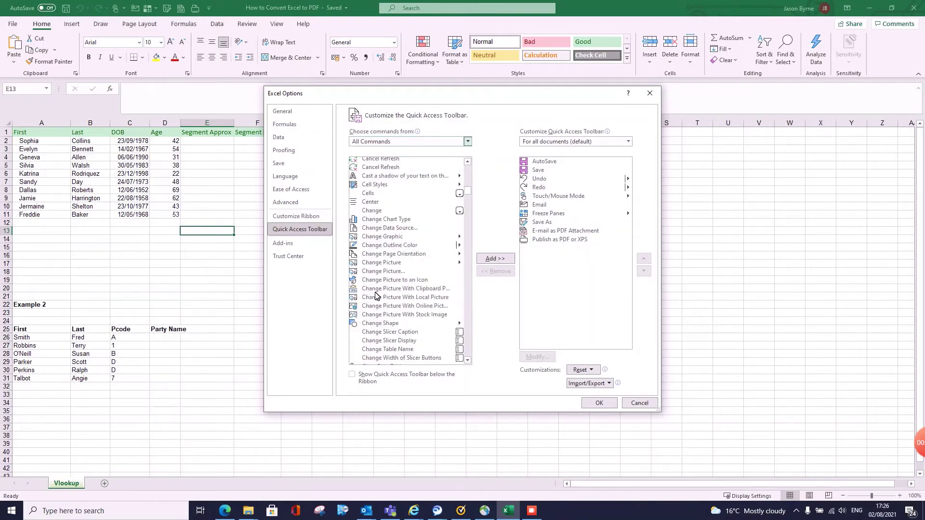
{"action": "scroll", "coordinate": [376, 296], "scroll_direction": "down", "scroll_amount": 15}
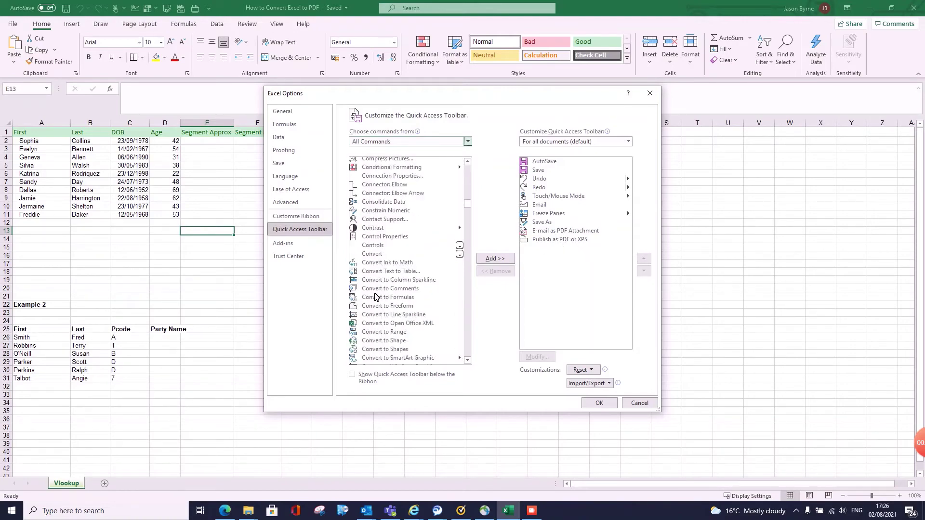
{"action": "scroll", "coordinate": [376, 296], "scroll_direction": "down", "scroll_amount": 15}
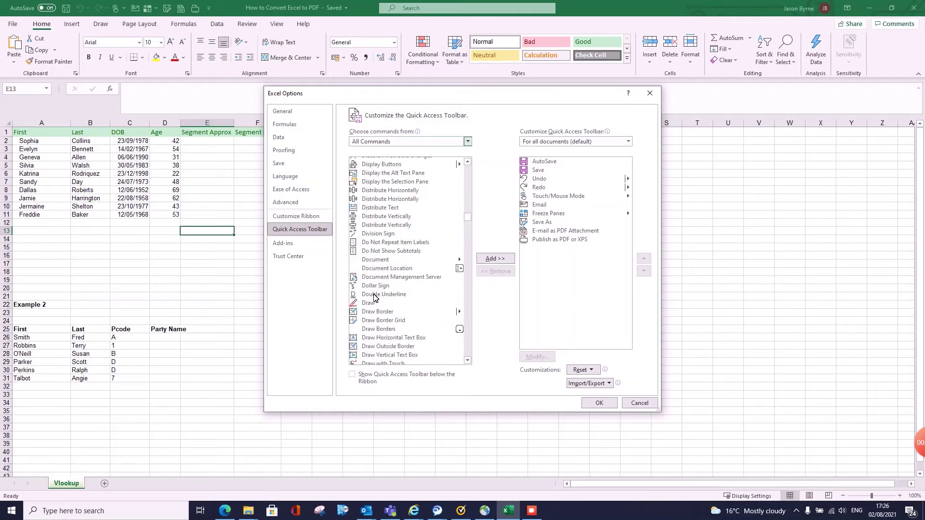
{"action": "scroll", "coordinate": [377, 295], "scroll_direction": "down", "scroll_amount": 15}
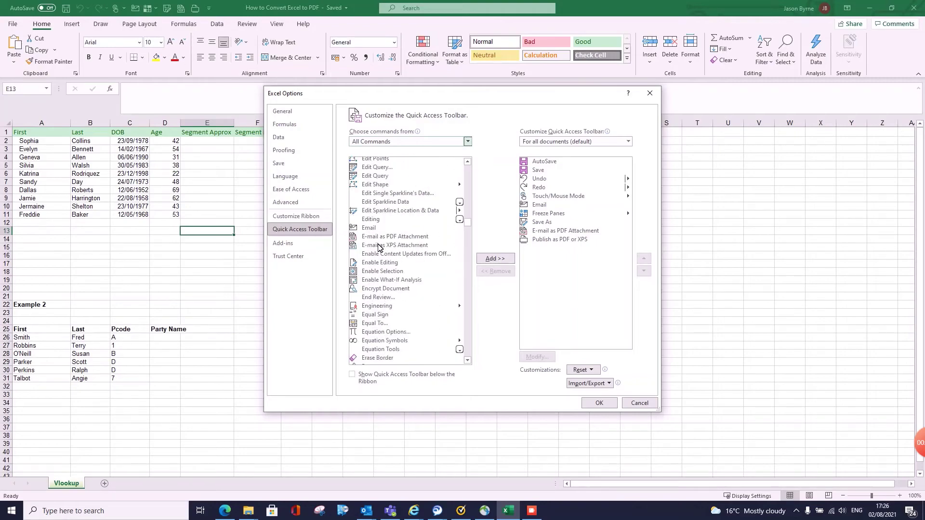
{"action": "left_click", "coordinate": [380, 237]}
{"action": "left_click", "coordinate": [497, 259]}
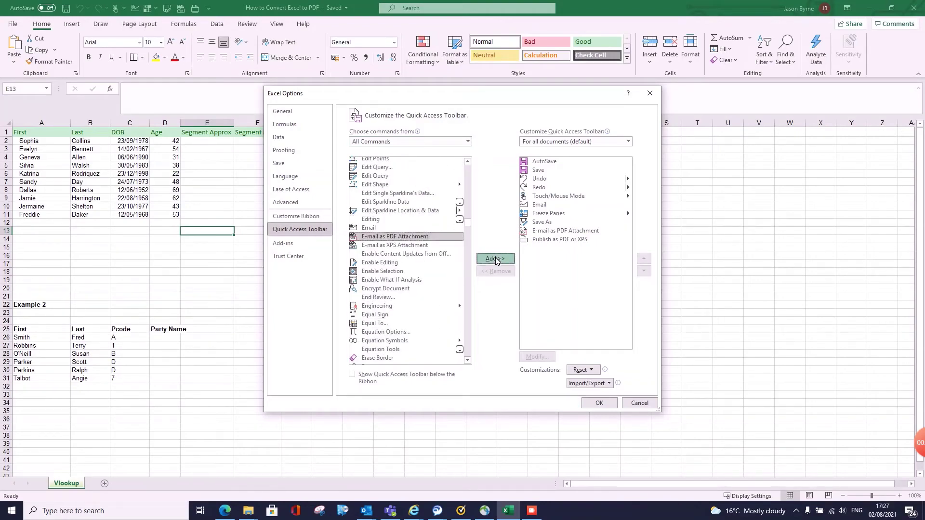
{"action": "key", "text": "Return"}
{"action": "left_click", "coordinate": [598, 404]}
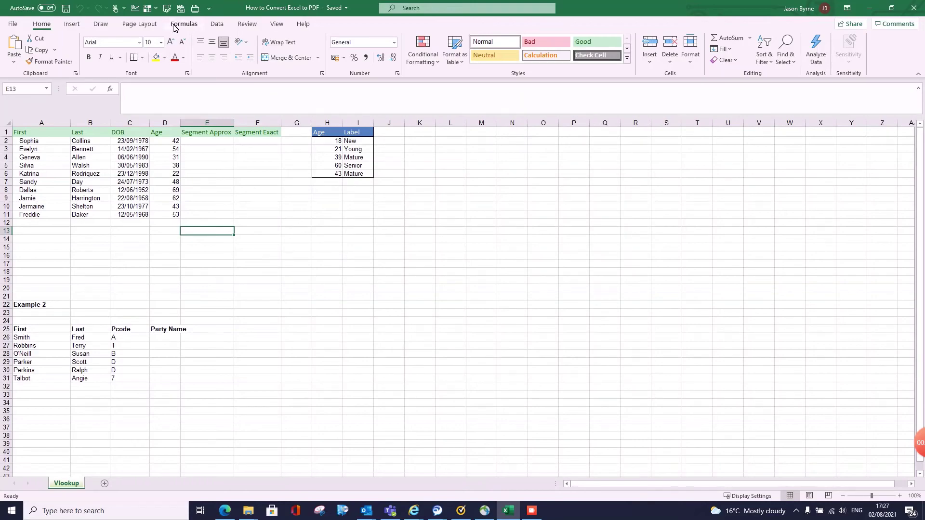
Create an e-mail with the workbook attached as a PDF, check the attachment's layout, and close both the PDF and the message.
{"action": "left_click", "coordinate": [181, 8]}
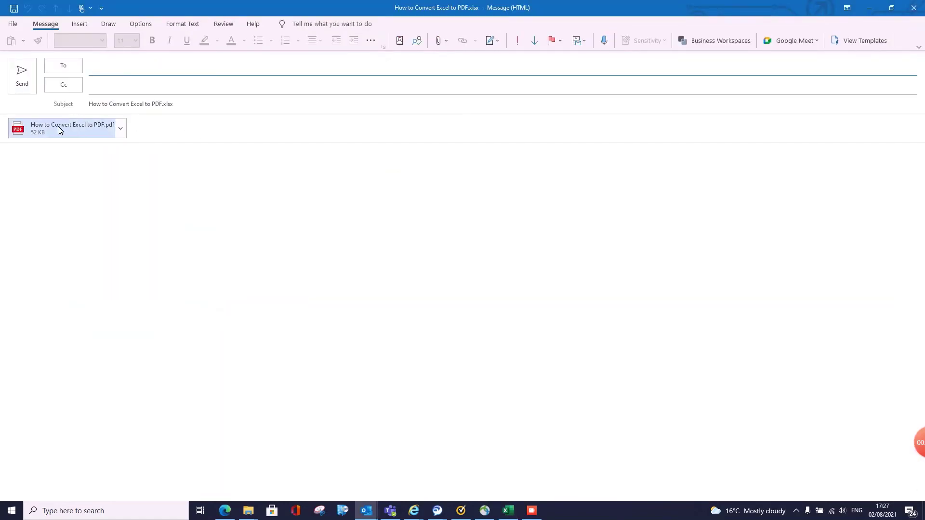
{"action": "double_click", "coordinate": [66, 133]}
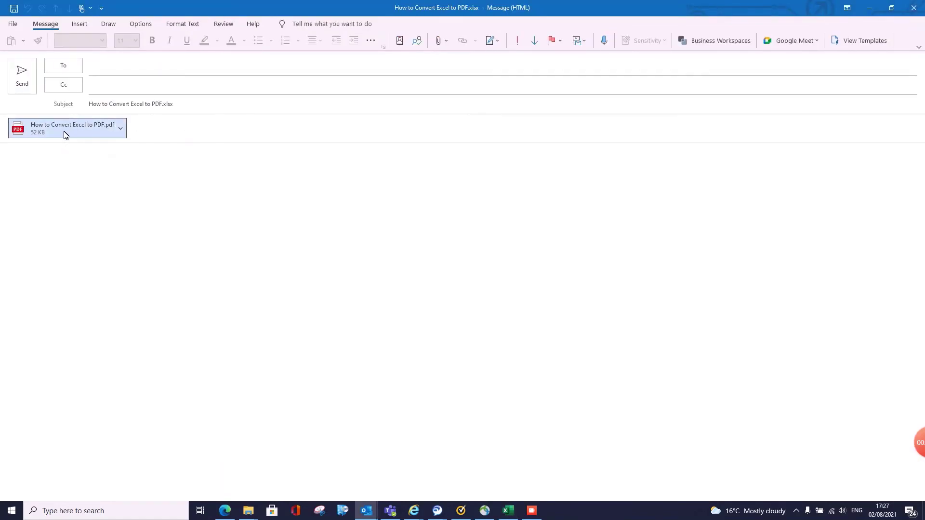
{"action": "left_click", "coordinate": [411, 276]}
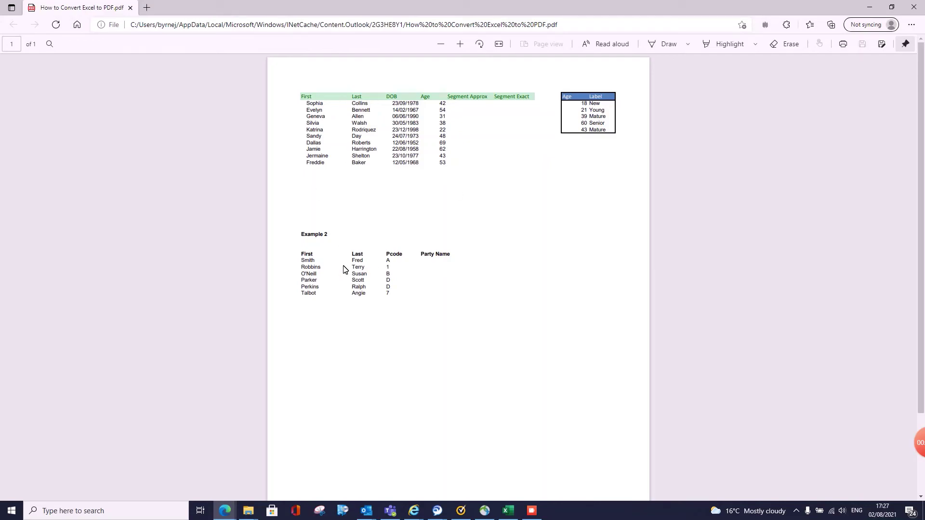
{"action": "left_click", "coordinate": [915, 7]}
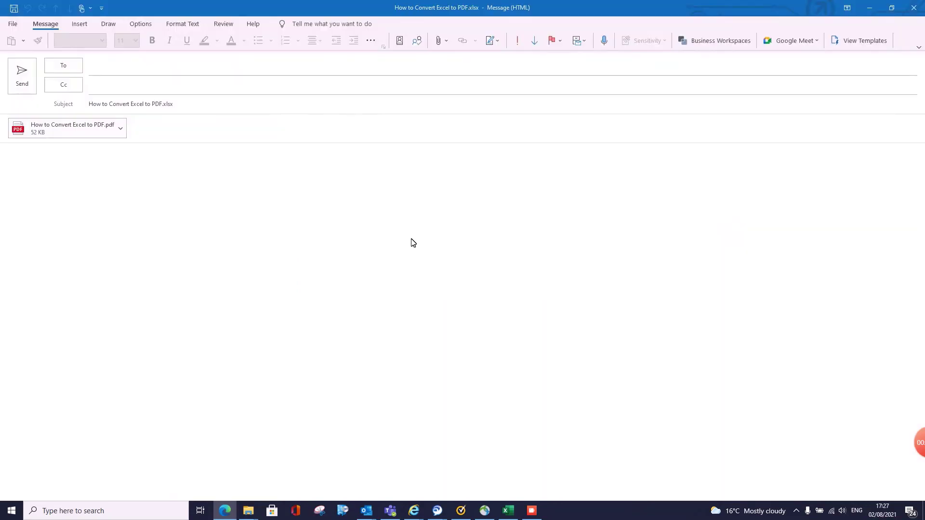
{"action": "left_click", "coordinate": [914, 8]}
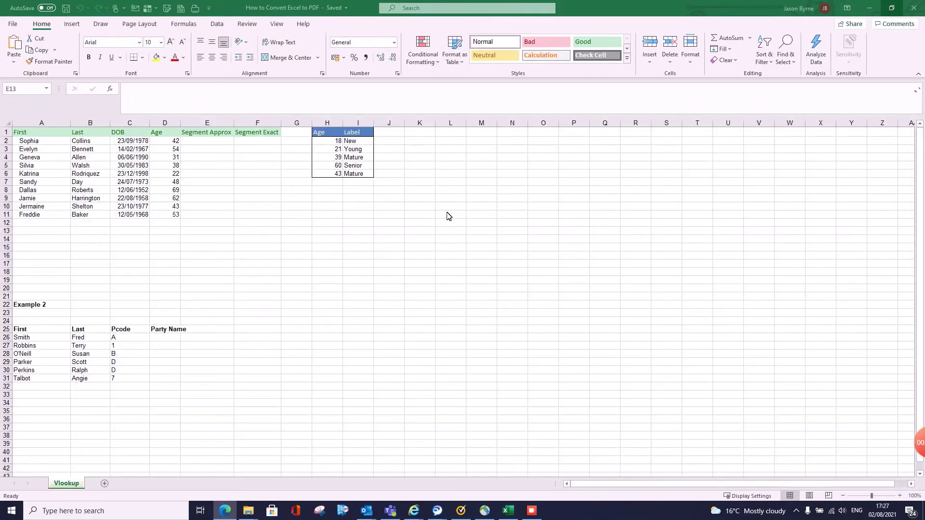
Select Publish as PDF or XPS among all commands in the Quick Access Toolbar options and confirm the customization.
{"action": "left_click", "coordinate": [209, 8]}
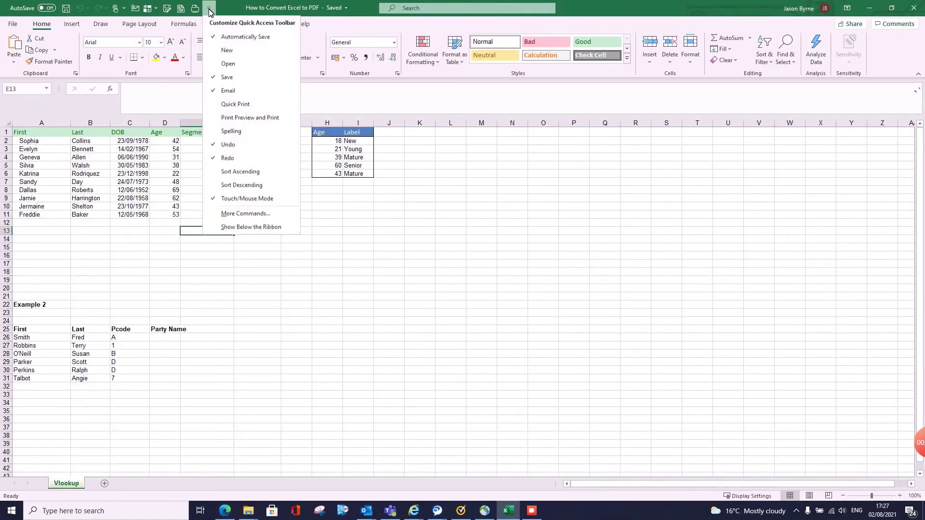
{"action": "left_click", "coordinate": [238, 213]}
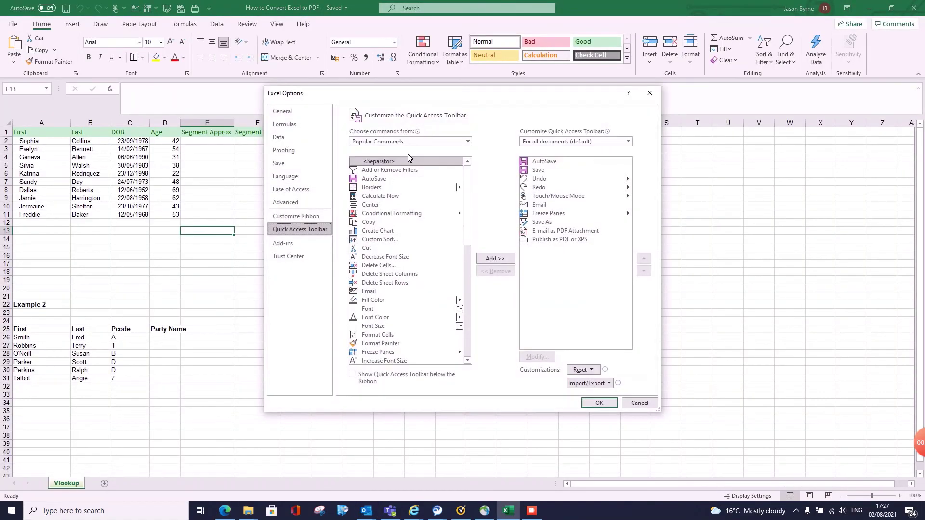
{"action": "left_click", "coordinate": [395, 143]}
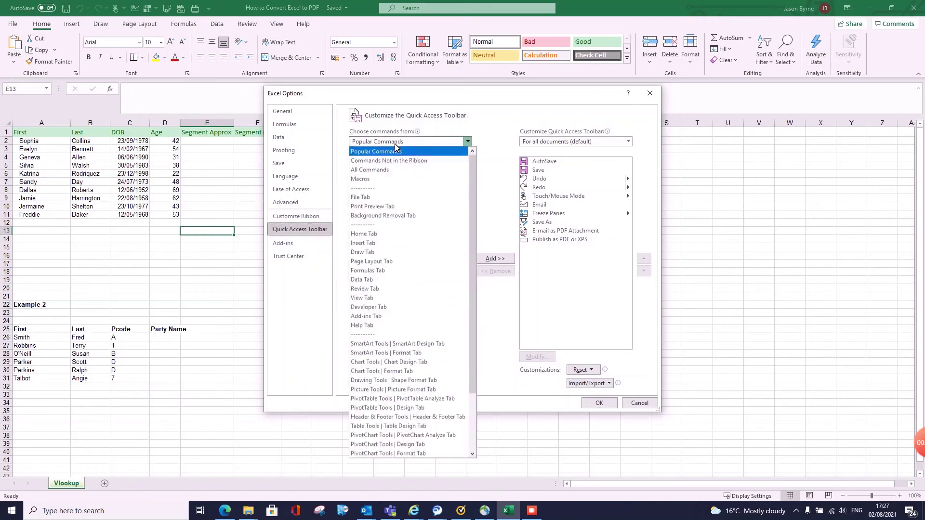
{"action": "left_click", "coordinate": [381, 171]}
{"action": "scroll", "coordinate": [436, 216], "scroll_direction": "down", "scroll_amount": 10}
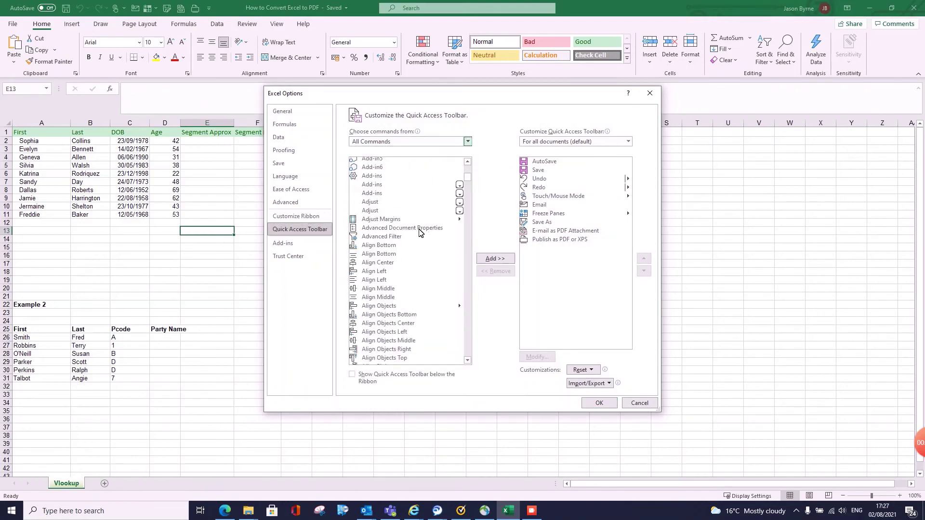
{"action": "left_click_drag", "start_coordinate": [468, 188], "coordinate": [471, 304]}
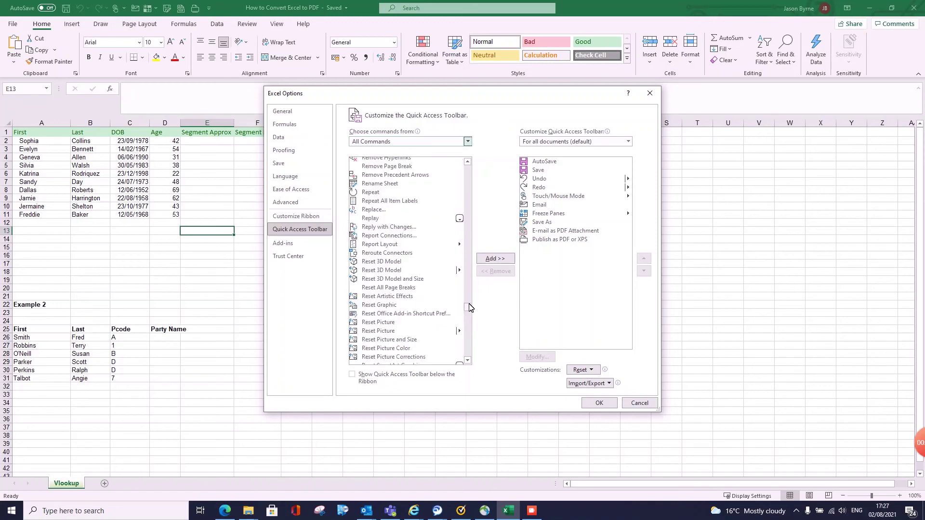
{"action": "scroll", "coordinate": [399, 248], "scroll_direction": "up", "scroll_amount": 12}
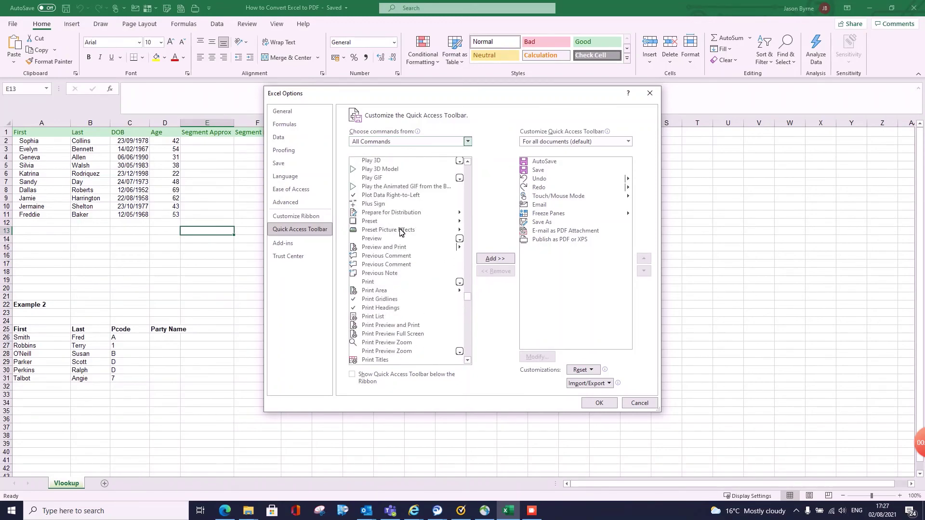
{"action": "scroll", "coordinate": [393, 246], "scroll_direction": "down", "scroll_amount": 10}
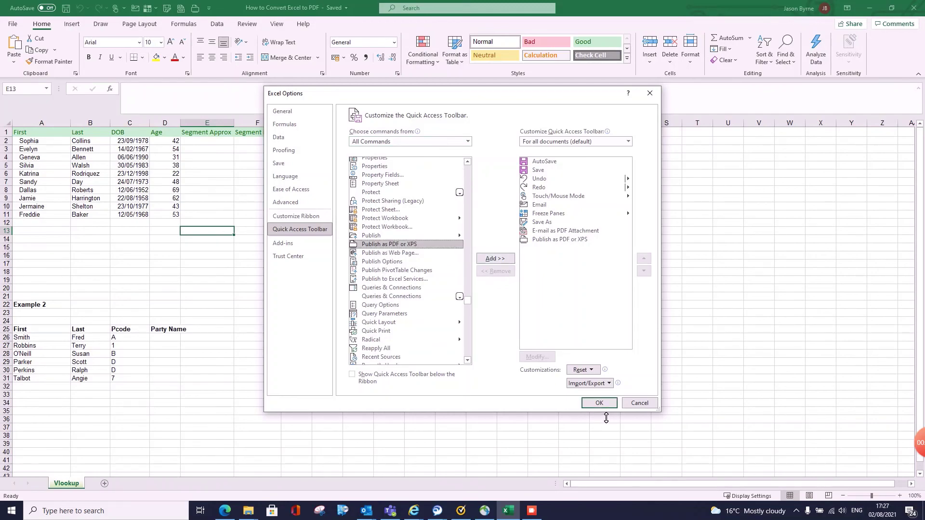
{"action": "left_click", "coordinate": [599, 402]}
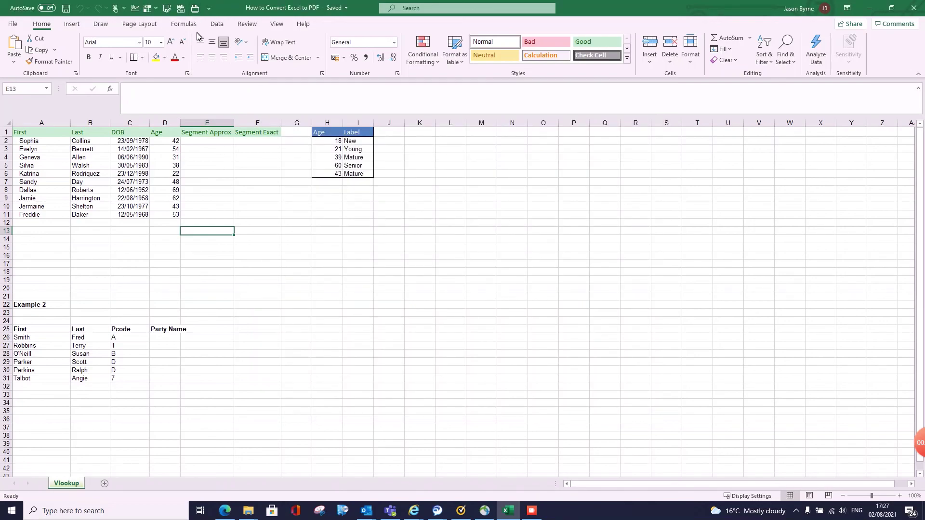
Publish the workbook as a PDF named "How to Convert Excel to PDF" with Publish as PDF or XPS, replacing the existing file.
{"action": "left_click", "coordinate": [194, 14]}
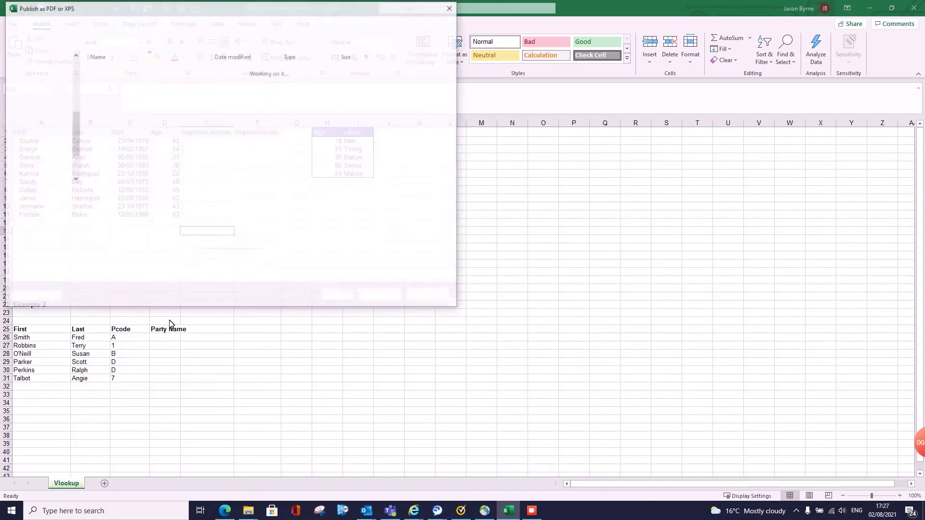
{"action": "left_click", "coordinate": [381, 295]}
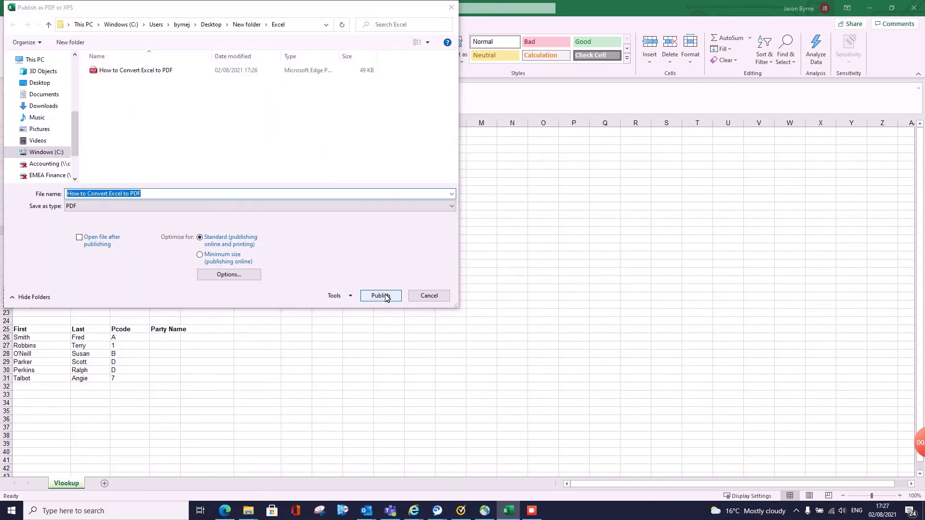
{"action": "left_click", "coordinate": [498, 258]}
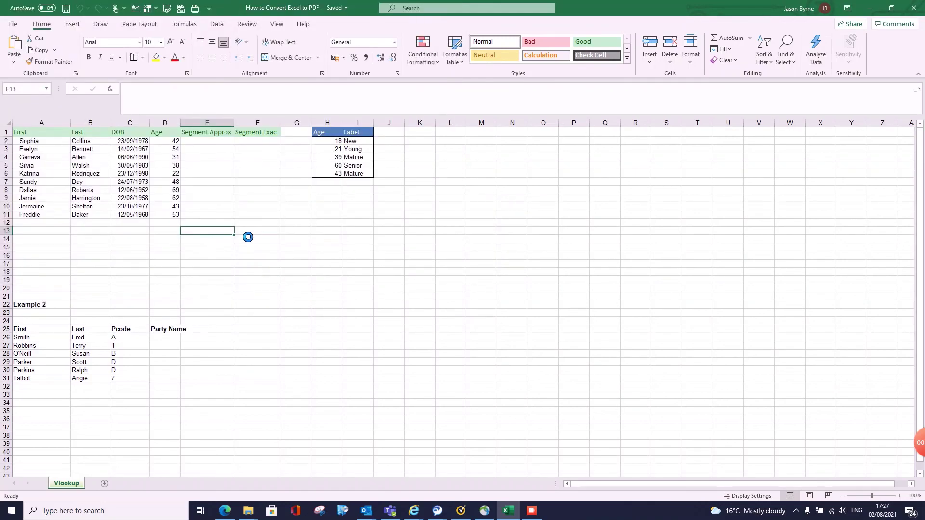